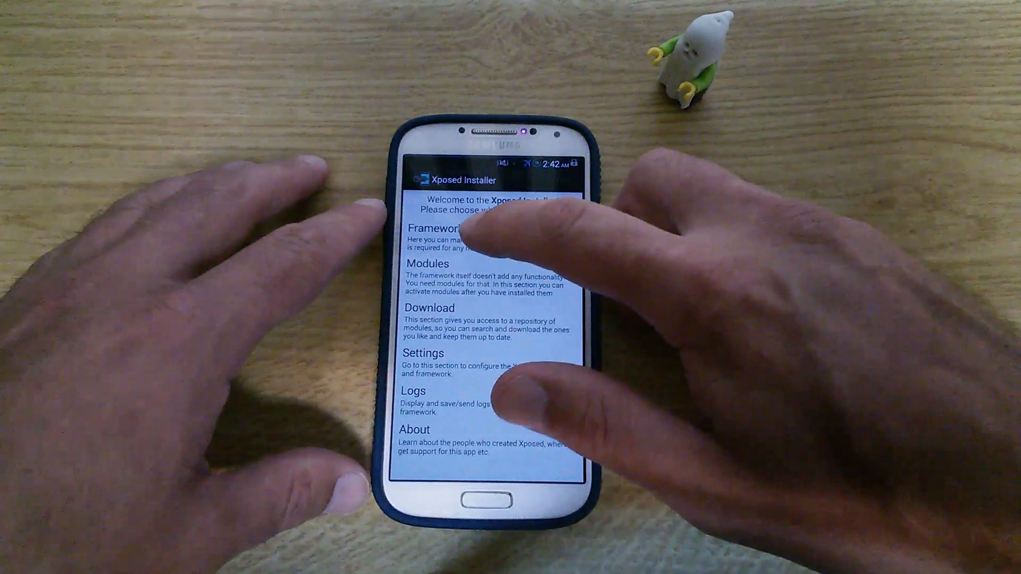
# Check the Xposed framework versions, then view the modules list with Greenify and NoSafeVolumeWarning enabled.
pyautogui.click(446, 231)
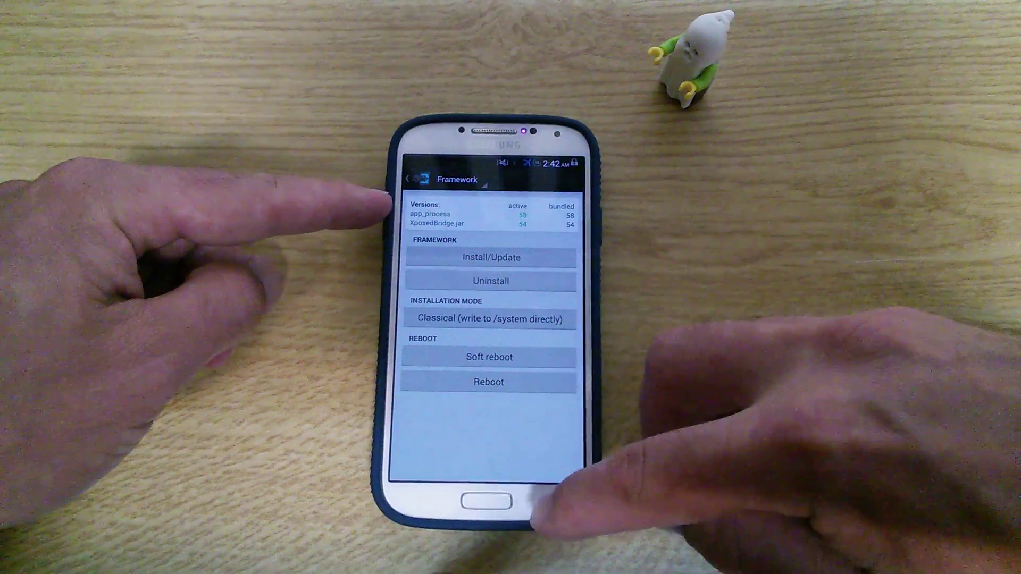
pyautogui.click(546, 501)
pyautogui.click(479, 275)
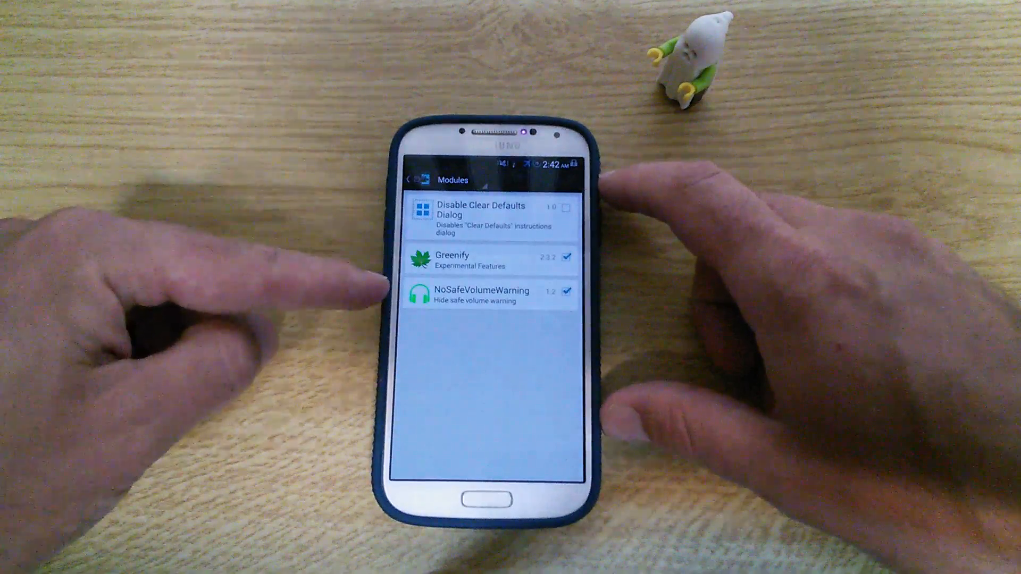